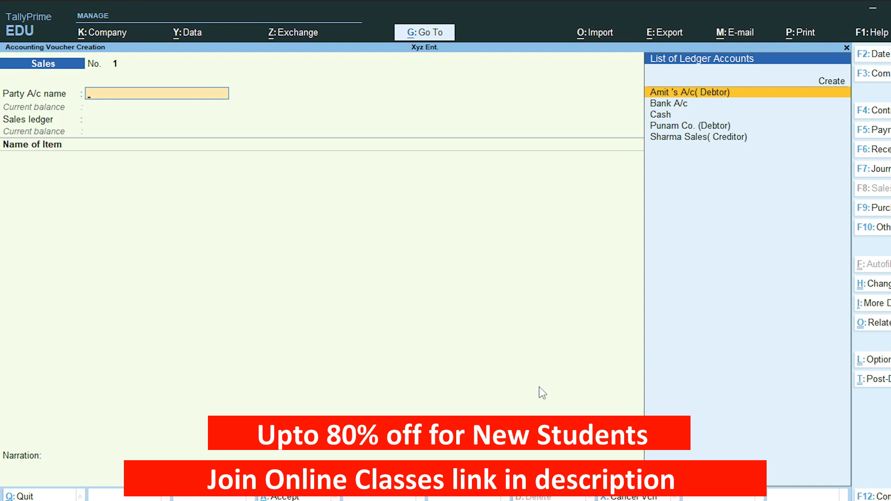
Select Punam Co. (Debtor) as the sales voucher's party account and accept blank dispatch details.
key(Down)
key(Down)
key(Down)
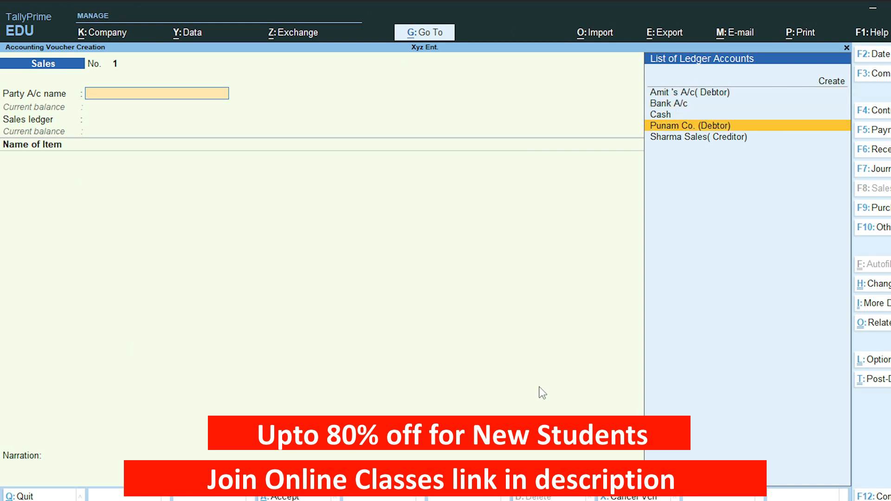
key(Return)
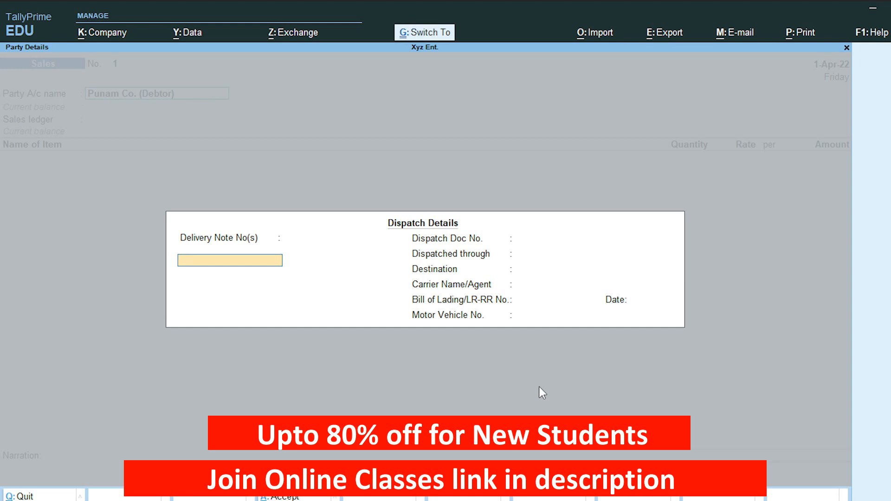
key(ctrl+a)
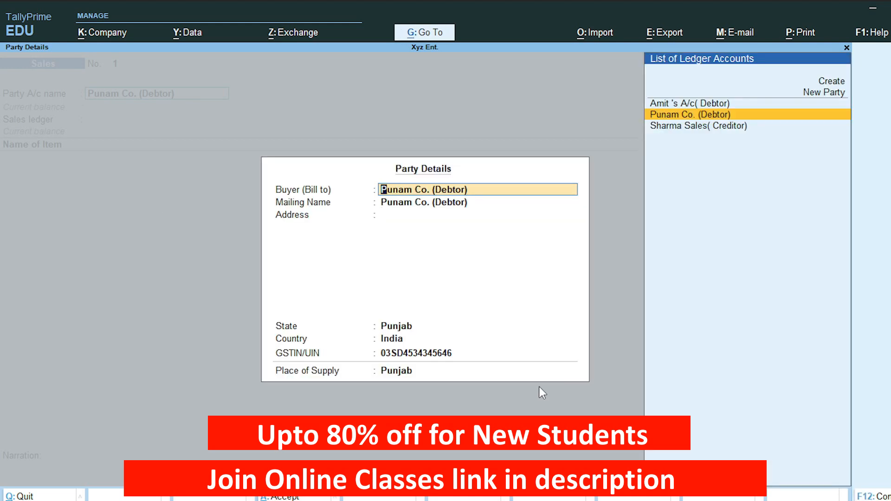
Accept the buyer's party details as filled in, and choose Sales @ 12% as the sales ledger.
key(Return)
key(Return)
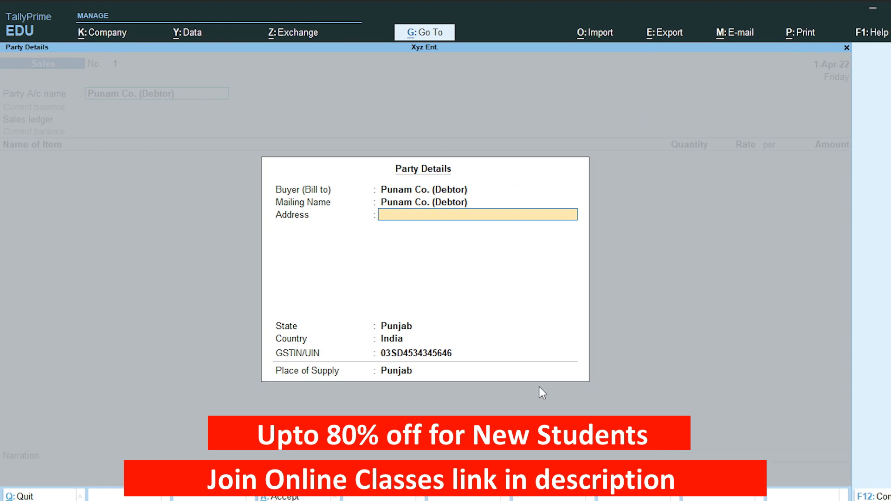
key(Return)
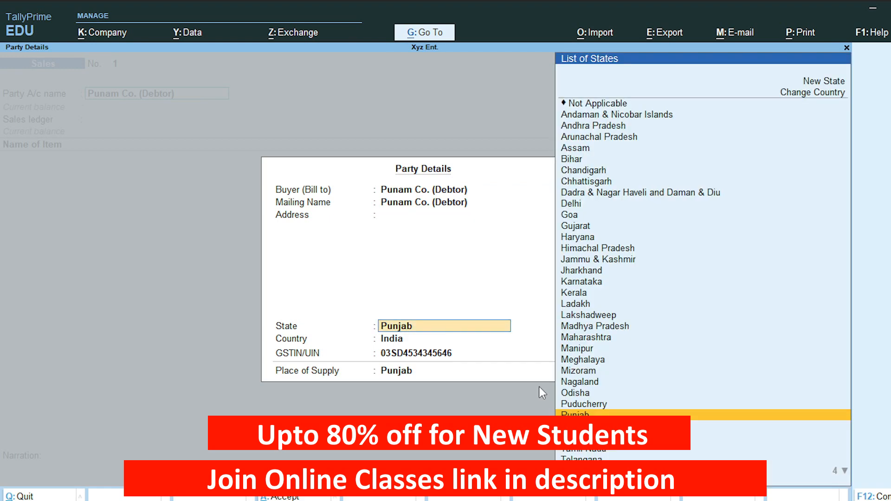
key(Return)
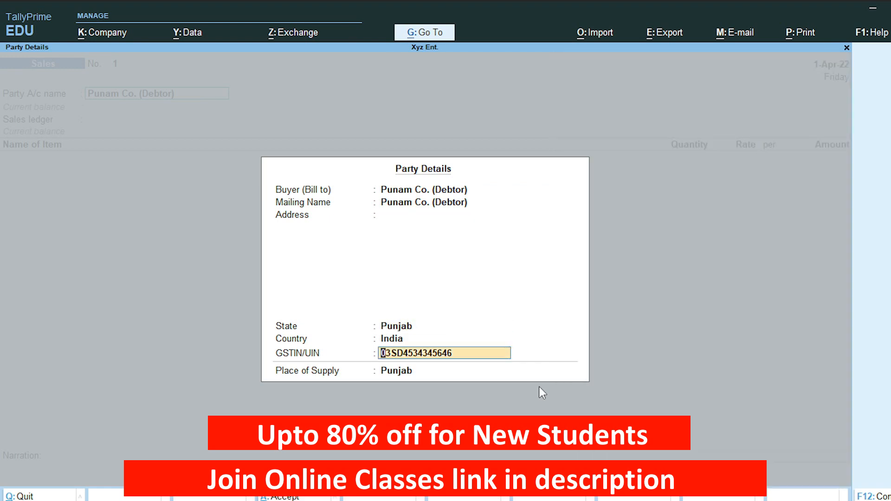
key(Return)
key(Return)
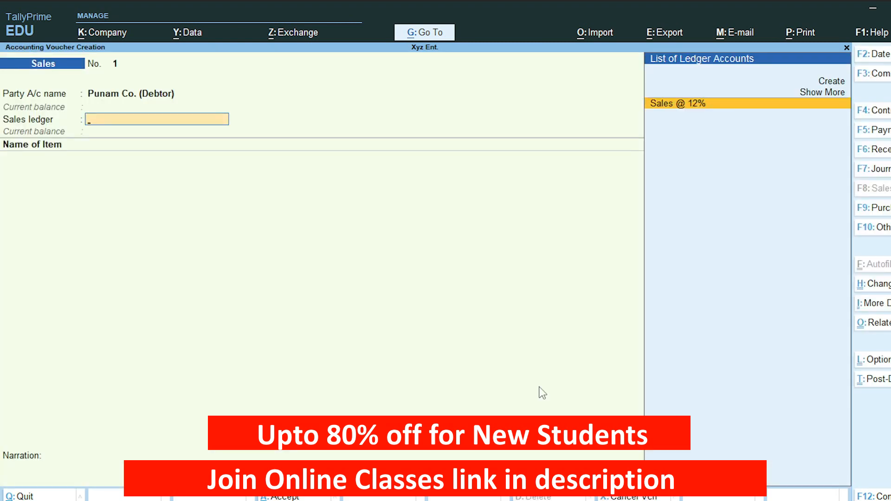
key(Return)
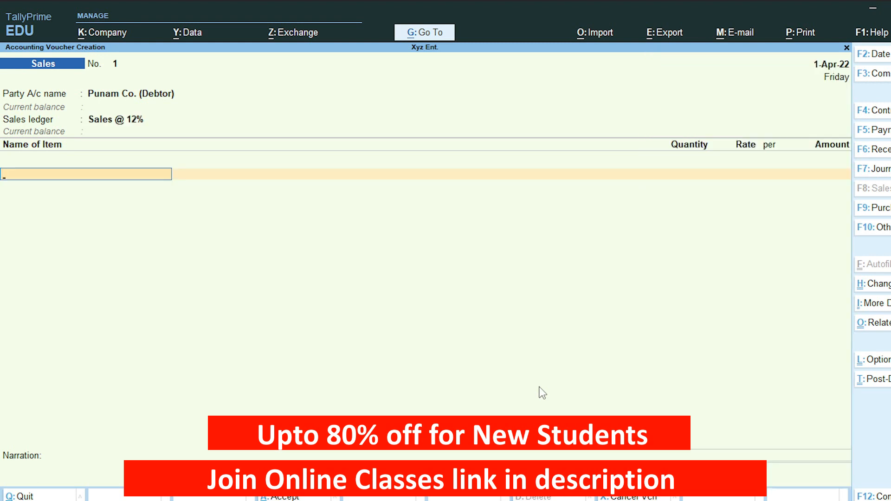
Add the stock item 13 Pro Mobile with quantity 2 pcs at a rate of 15,000 per piece, and end the item list.
text(M)
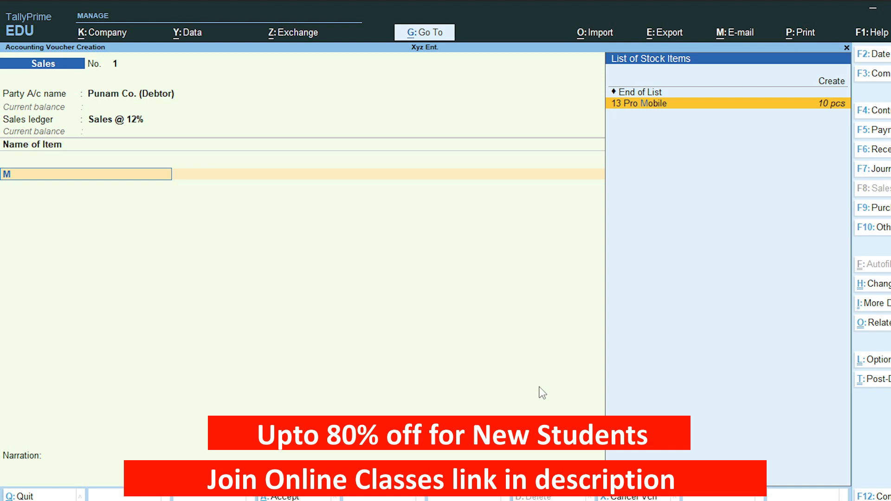
key(Return)
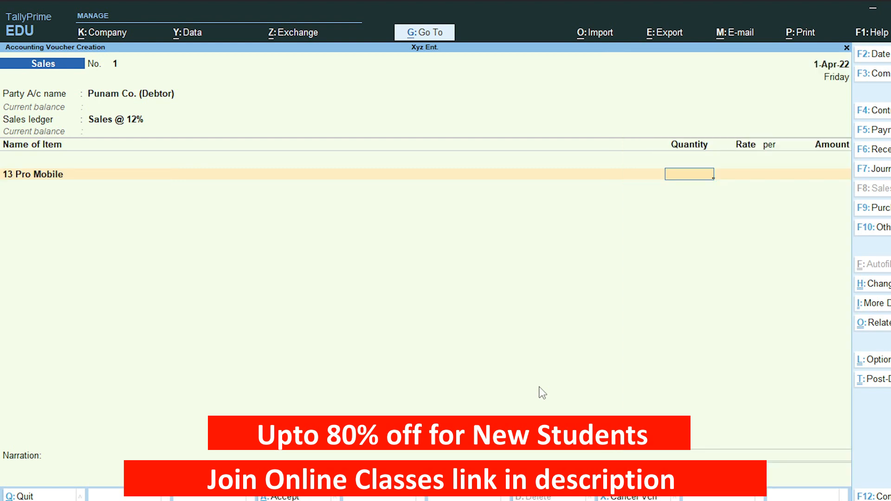
text(2)
key(Return)
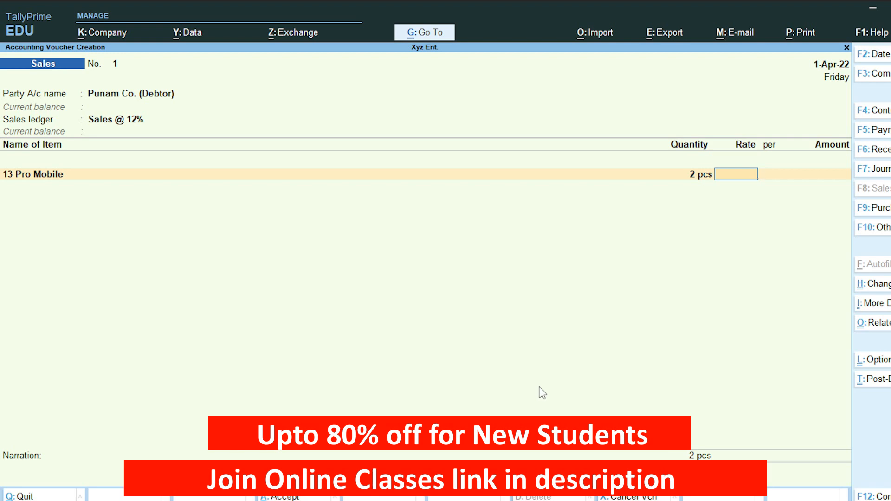
text(5000)
key(Return)
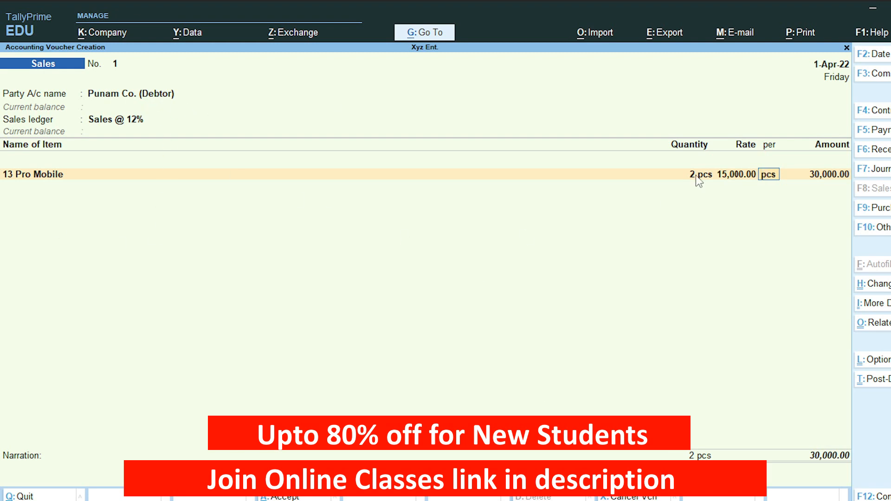
key(Return)
key(Return)
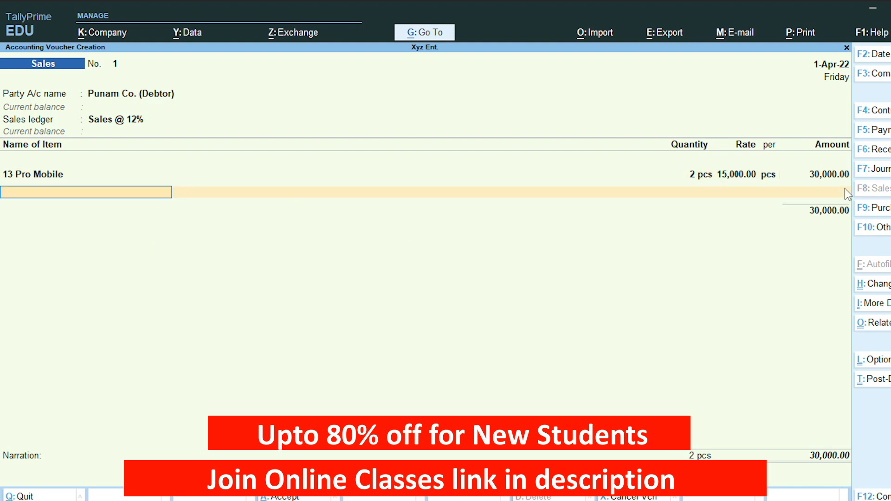
key(Return)
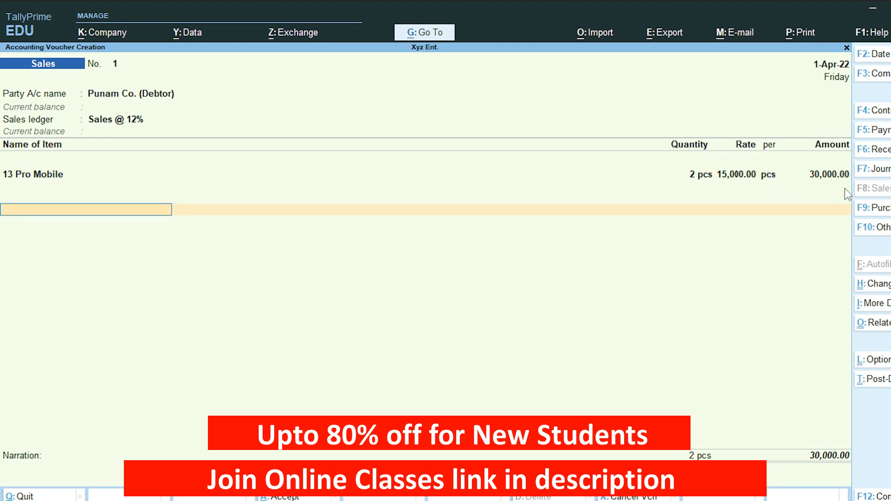
Add the Outward CGST@6% and Outward SGST@6% tax ledgers below the item.
text(O)
key(Down)
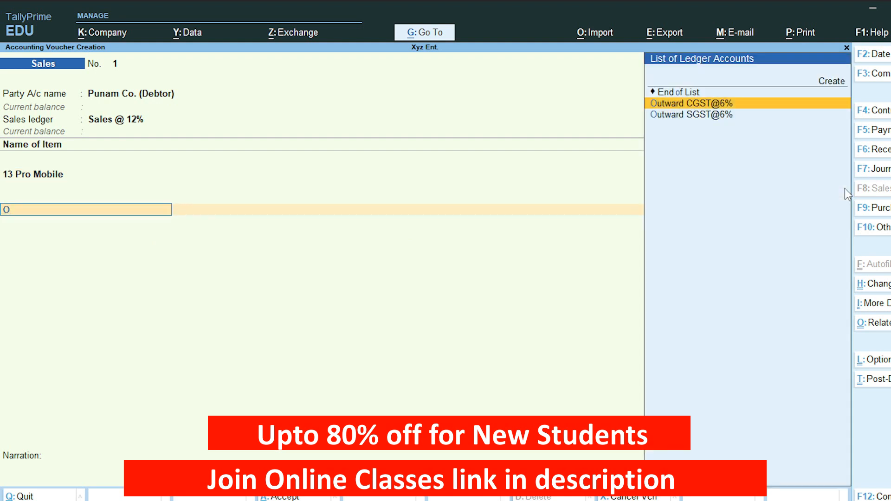
key(Return)
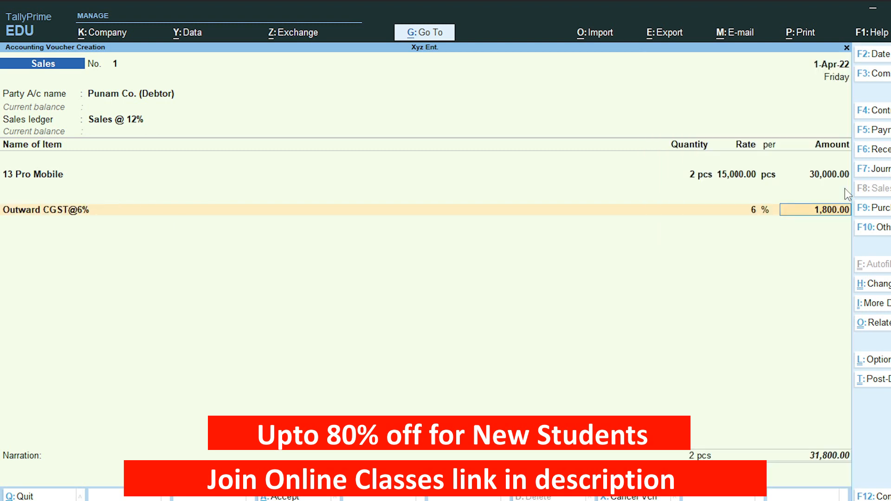
key(Return)
text(O)
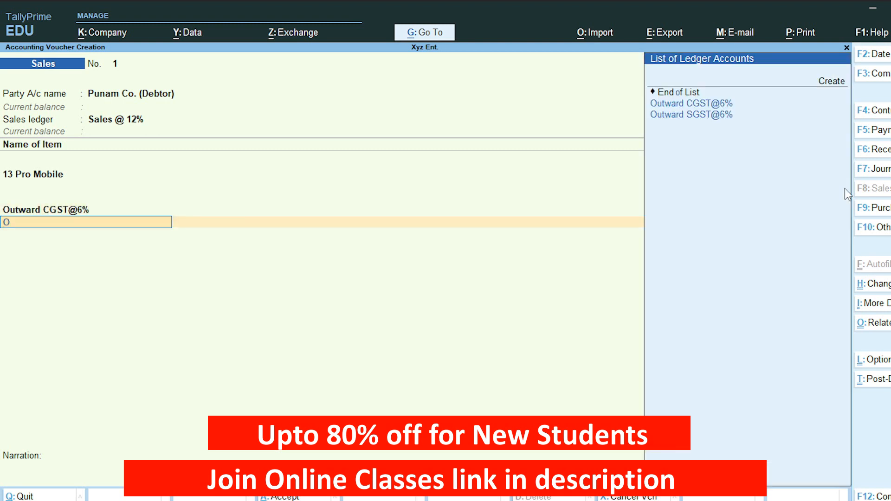
key(Down)
key(Down)
key(Return)
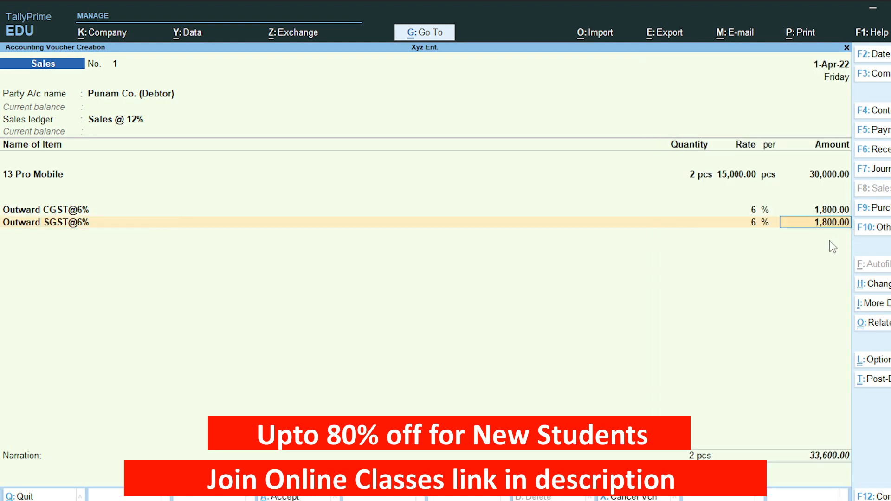
key(Return)
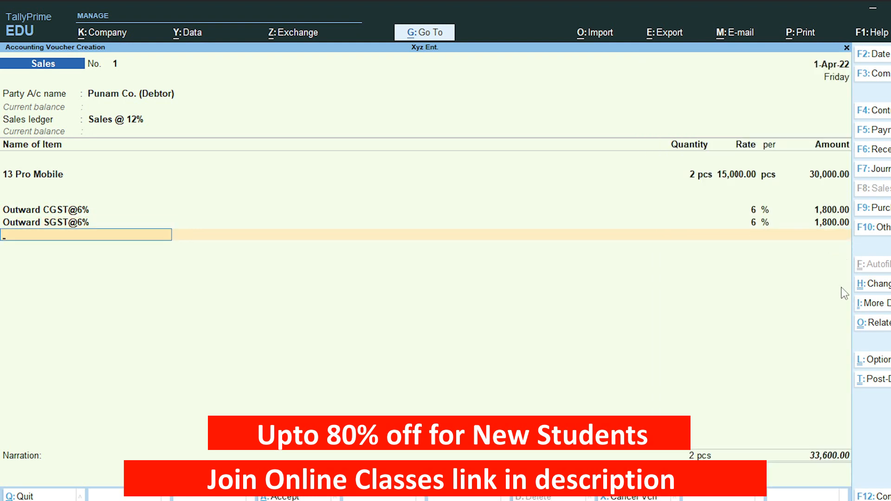
Save the sales voucher without a narration and return to the Gateway of Tally.
key(Return)
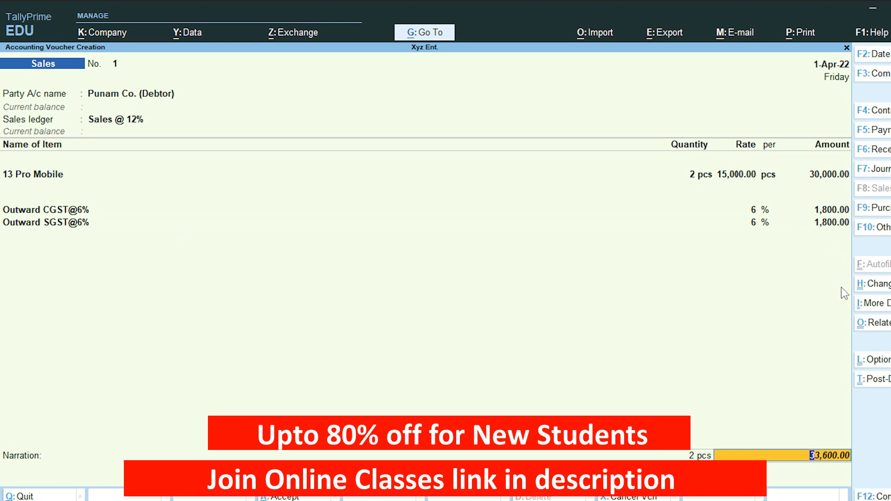
key(Return)
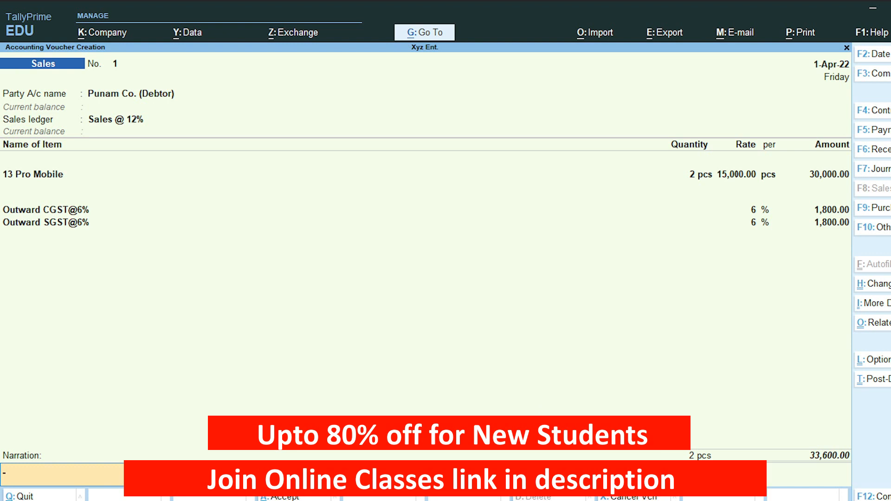
key(ctrl)
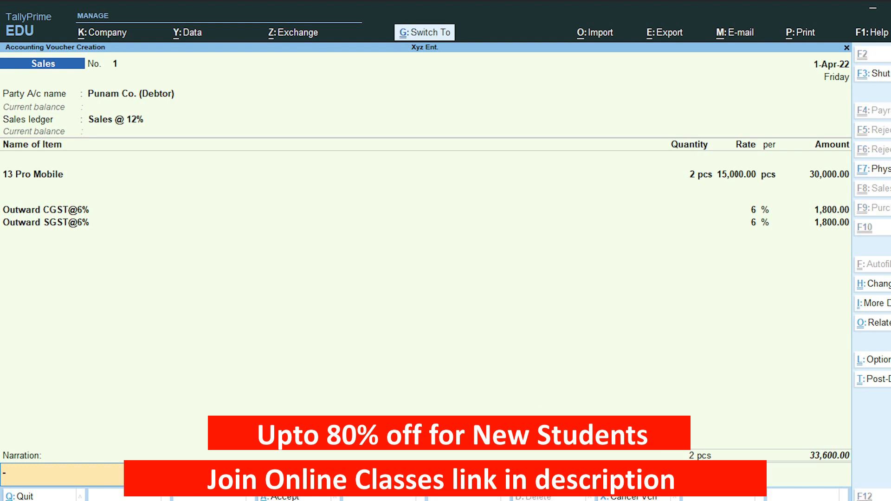
key(ctrl+a)
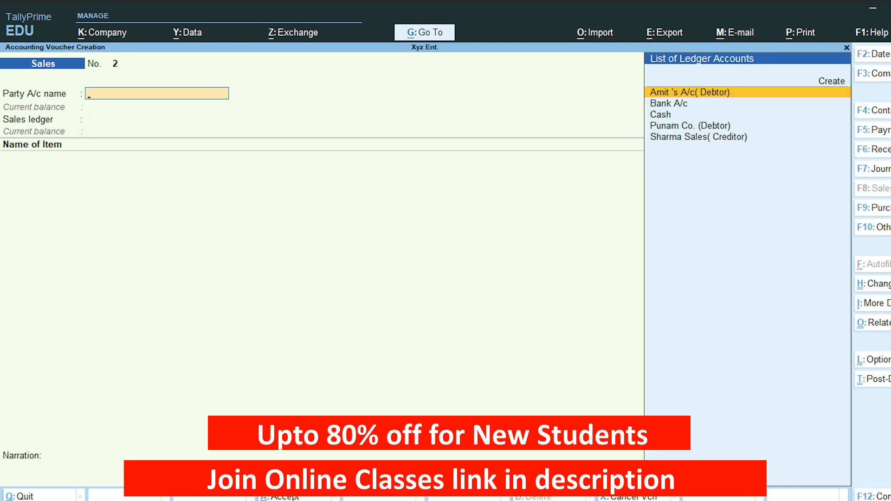
key(Escape)
key(y)
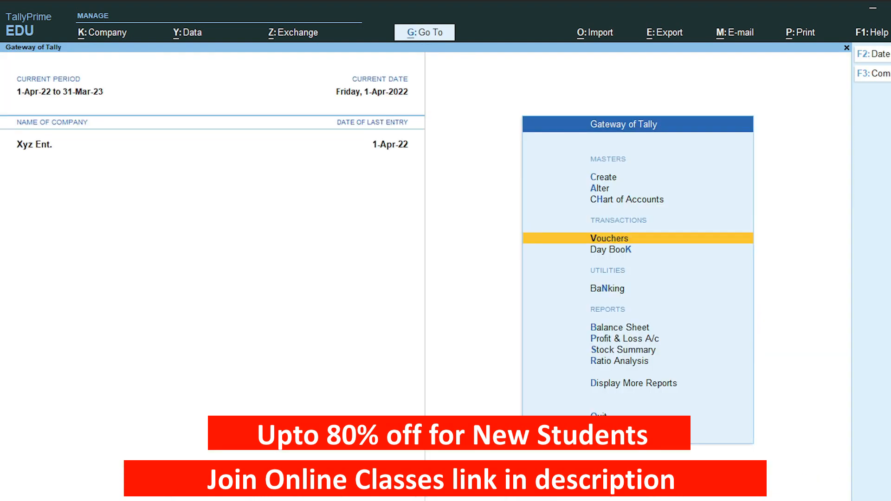
Examine the Balance Sheet down through Current Assets and Sundry Debtors to Punam Co.'s April vouchers, then return to the Gateway of Tally.
key(b)
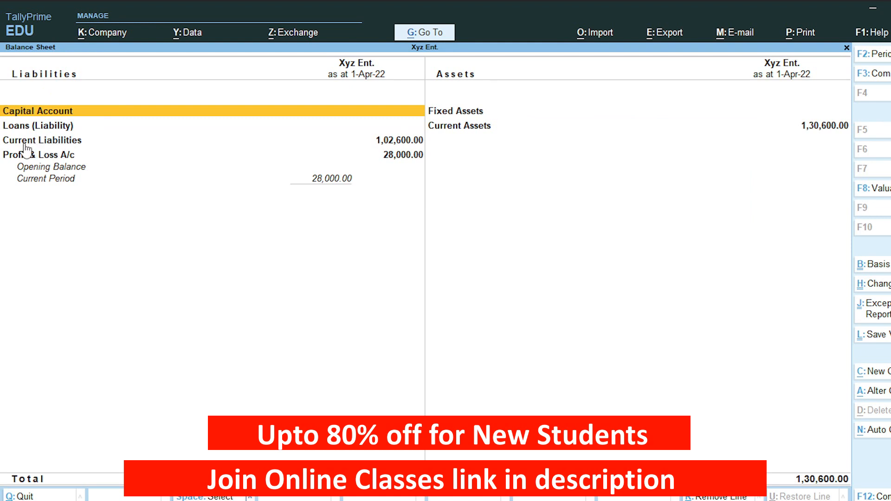
click(66, 145)
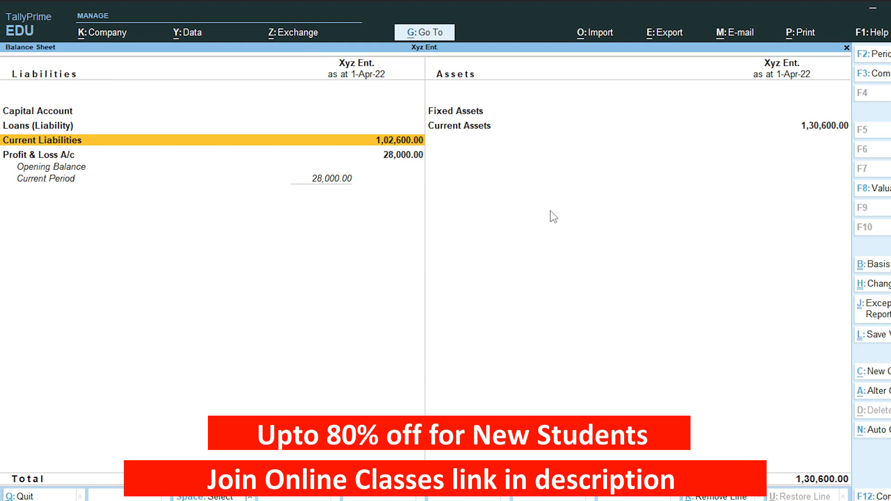
key(Right)
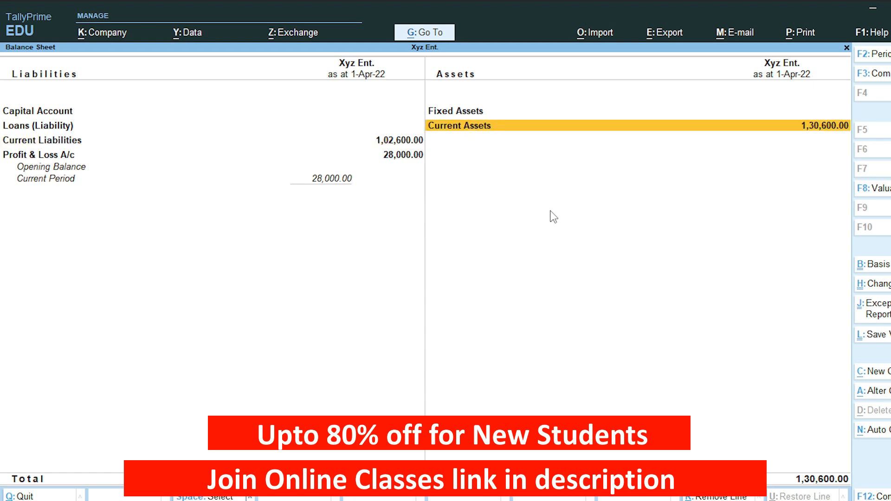
key(Return)
key(Down)
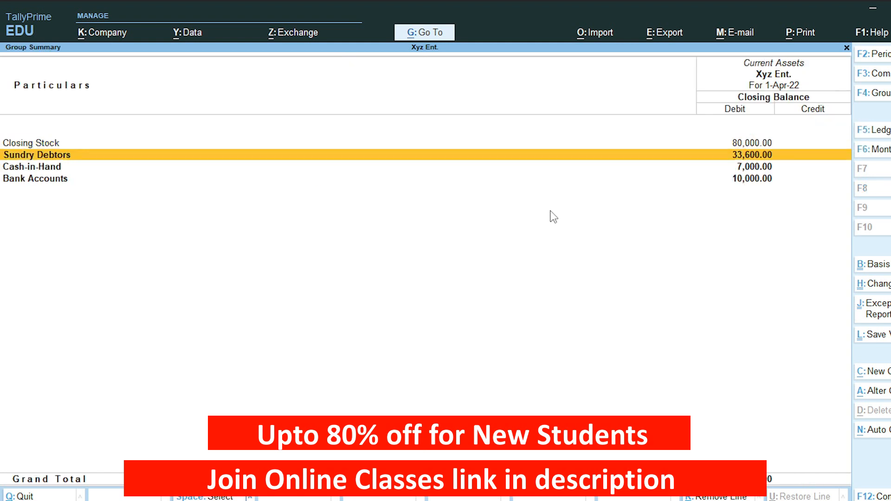
key(Return)
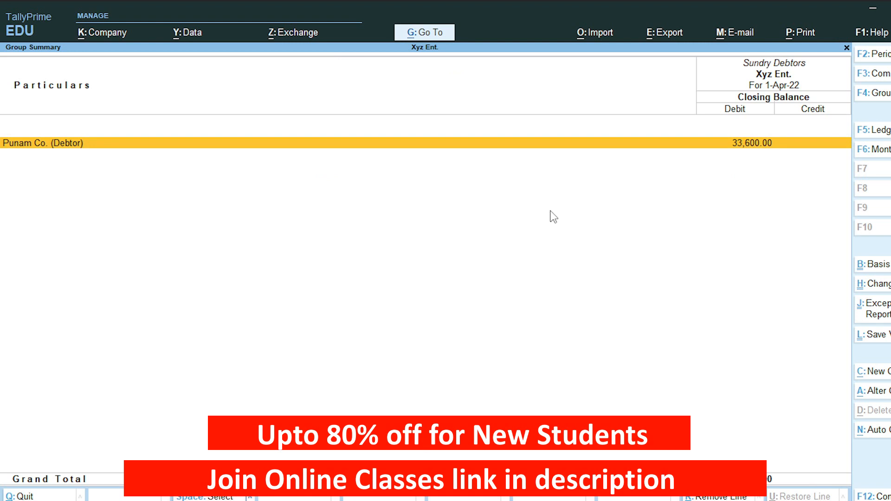
key(Return)
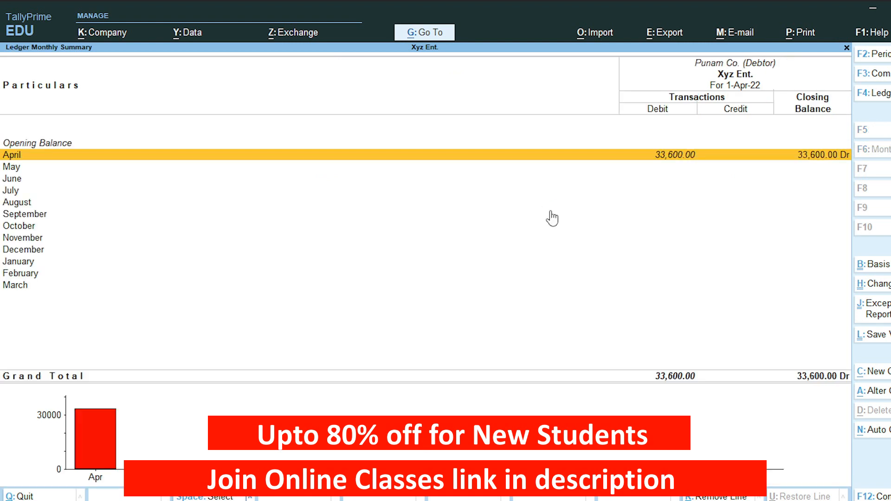
key(Return)
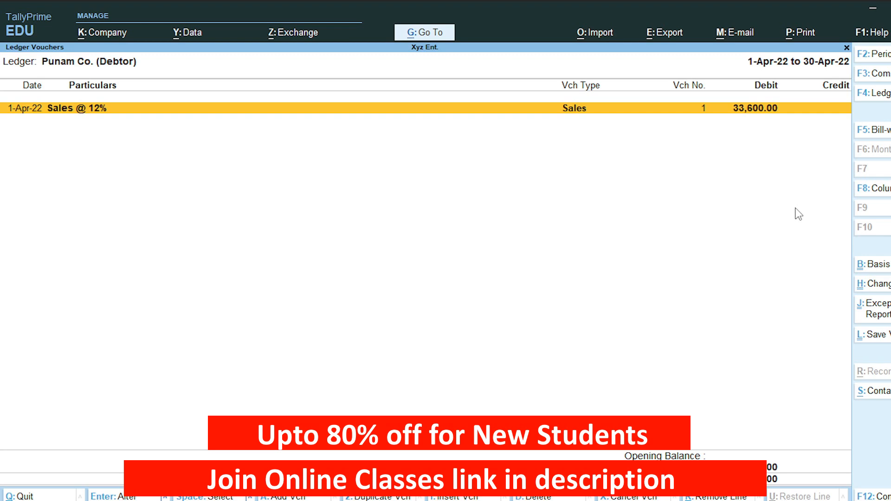
key(Escape)
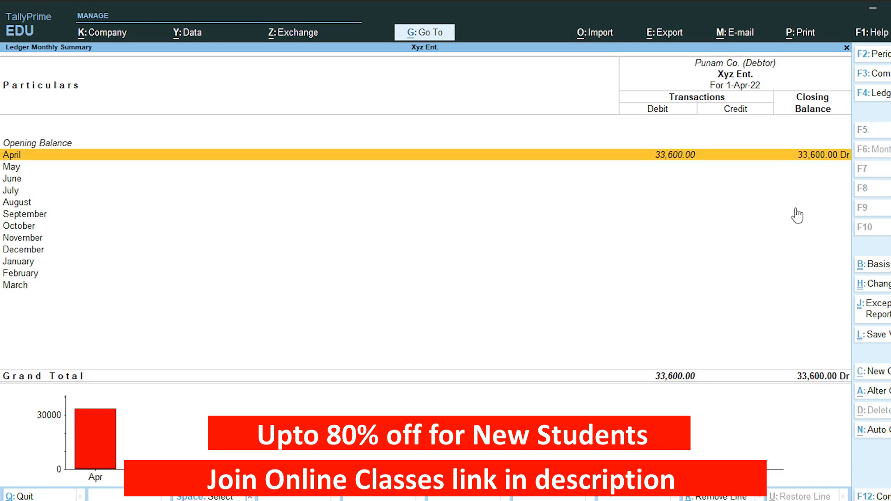
key(Escape)
key(Escape)
key(Escape)
key(Escape)
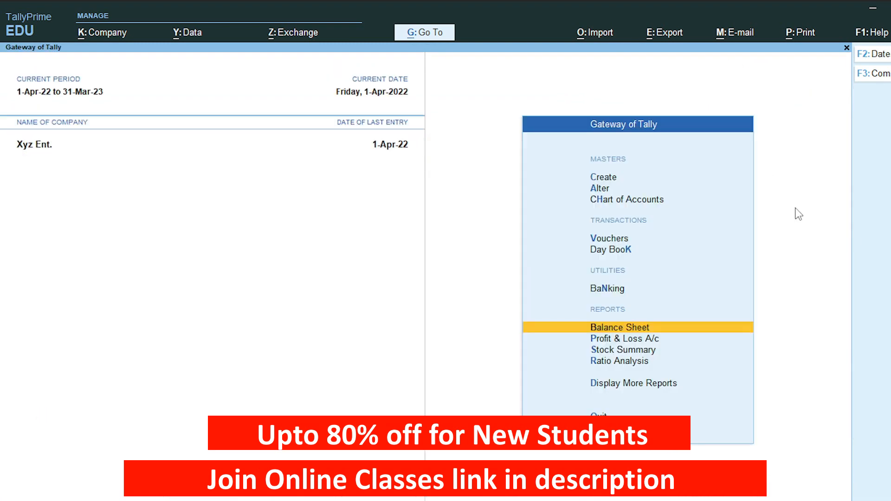
Review the sales entry to Punam Co. in the Day Book, then close the report.
key(Down)
key(Down)
key(Down)
key(Down)
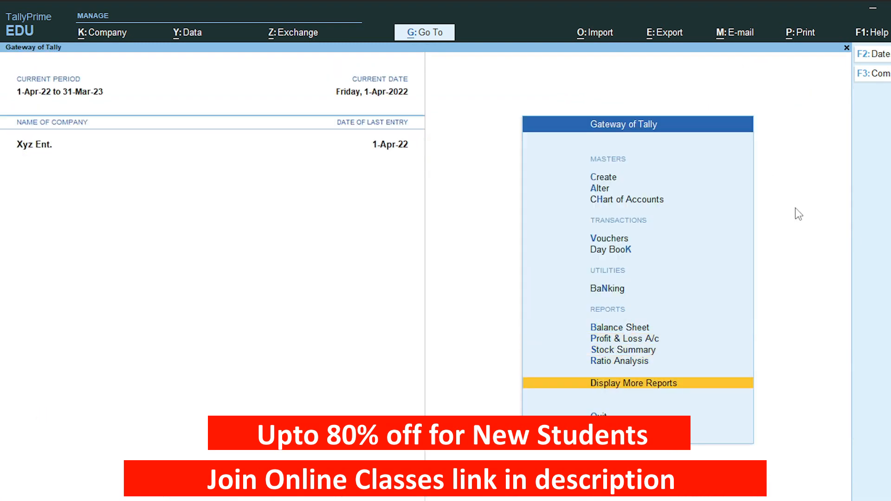
key(Return)
key(Down)
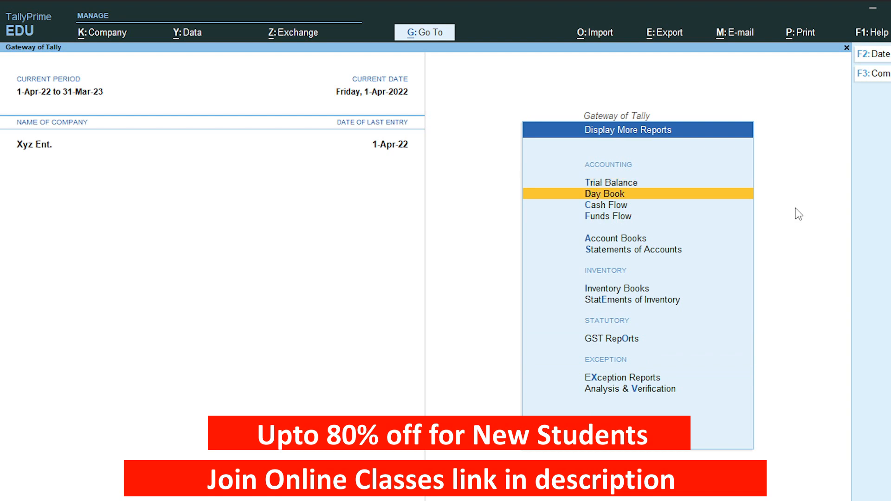
key(Return)
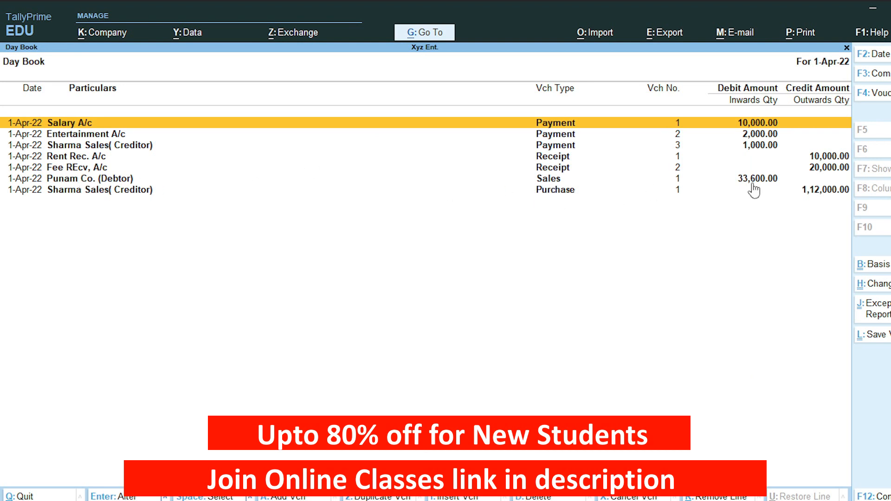
key(Escape)
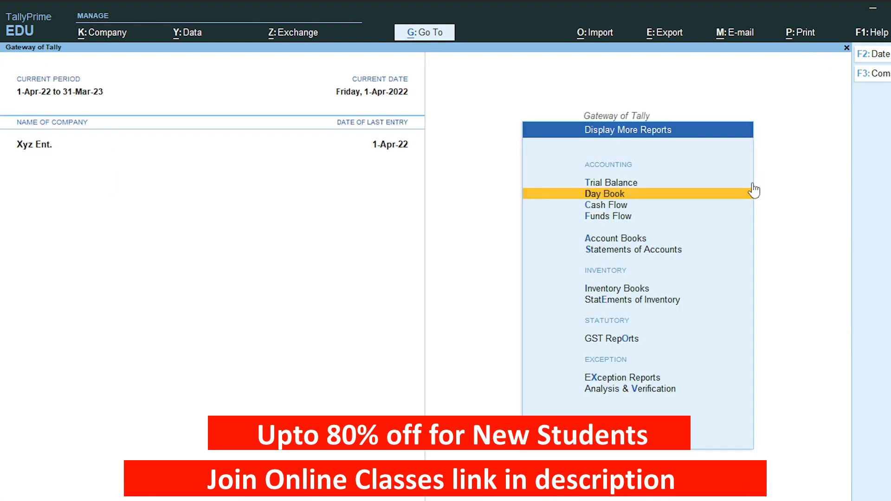
Check the vouchers of the Sales @ 12% ledger in the account books, then return to the list of additional reports.
key(Down)
key(Down)
key(Down)
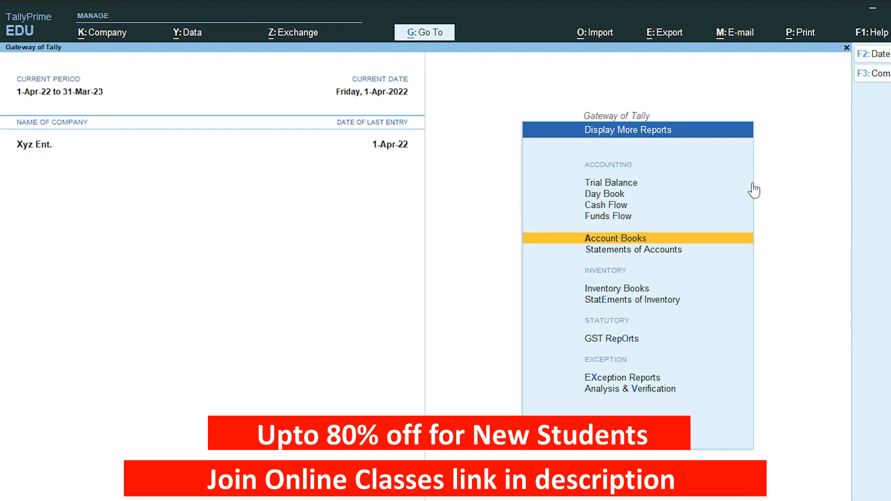
key(Return)
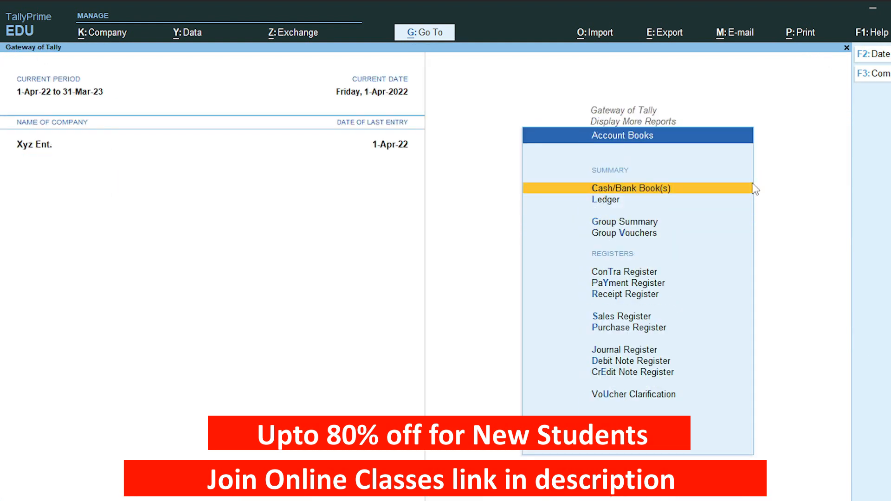
key(Down)
key(Return)
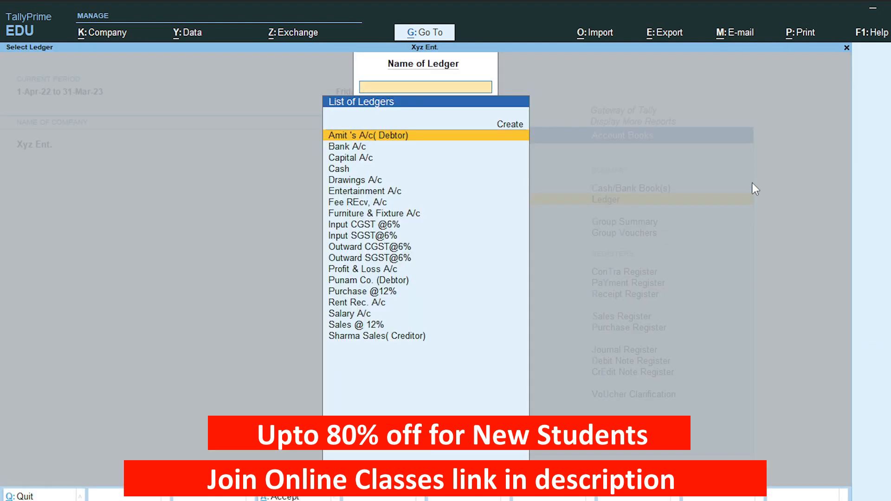
text(S)
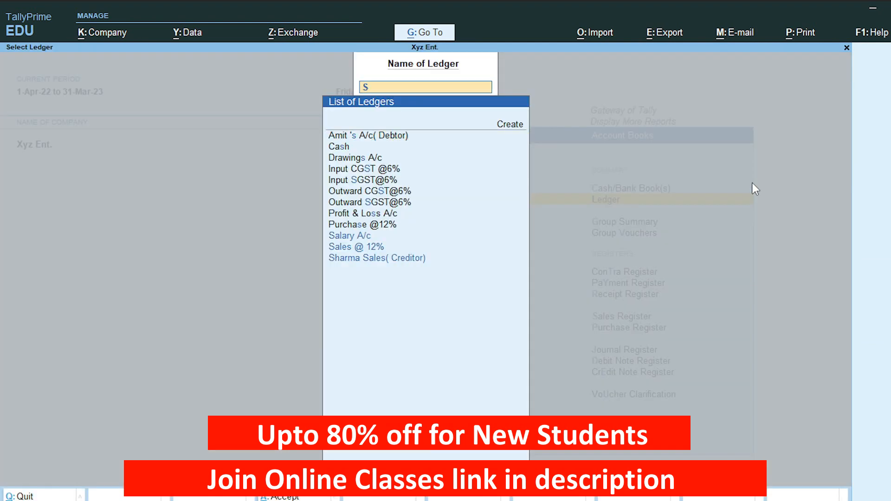
key(Down)
key(Down)
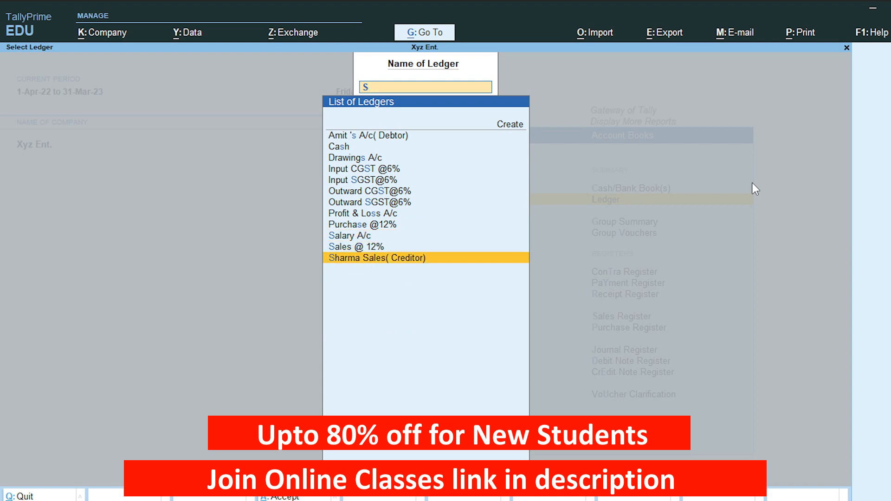
key(Up)
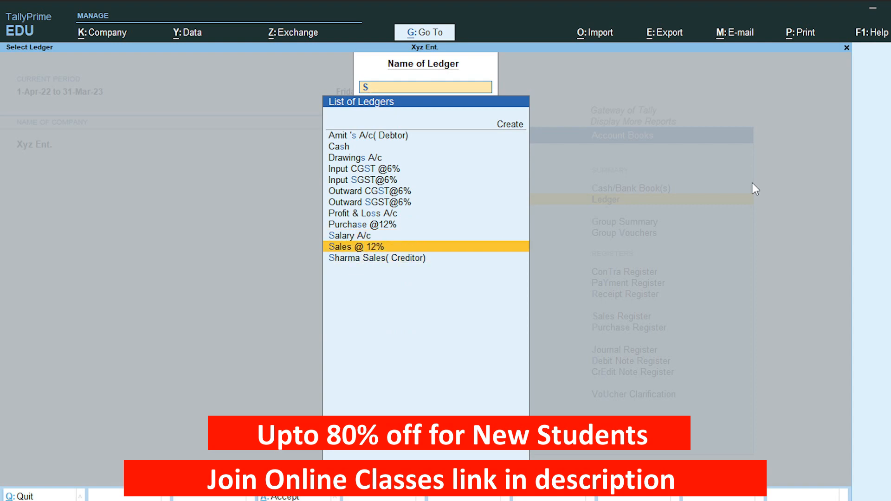
key(Return)
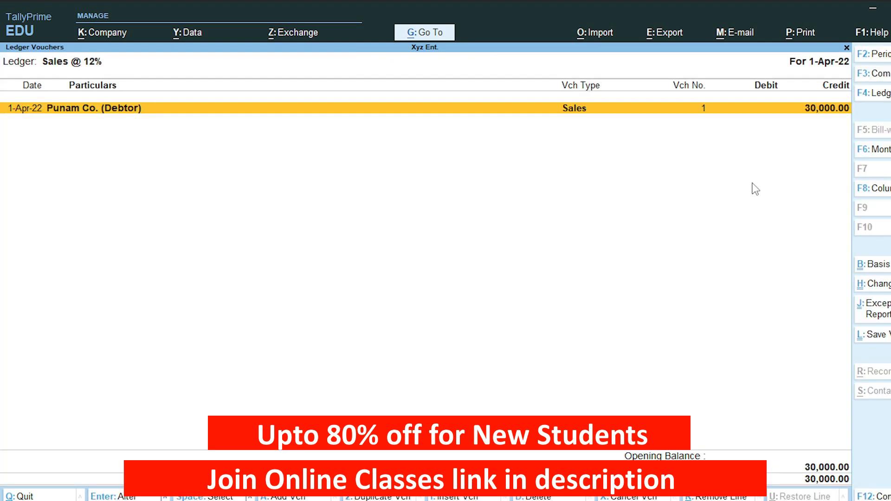
key(Escape)
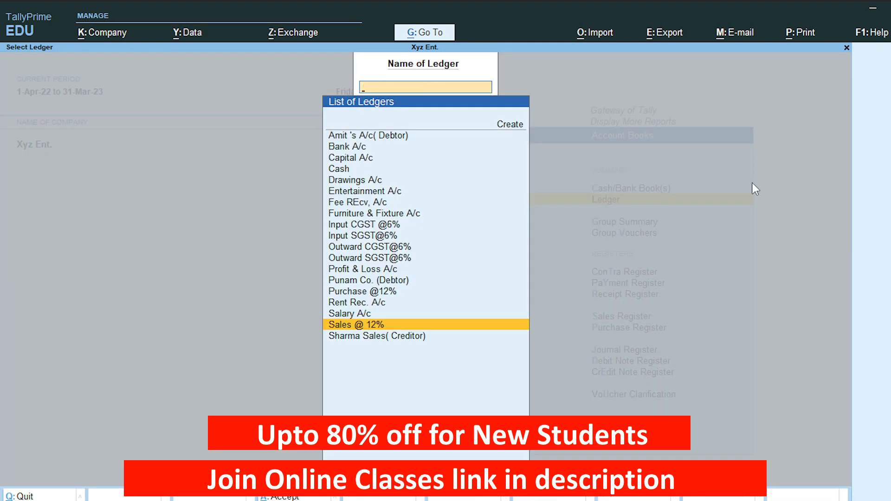
key(Escape)
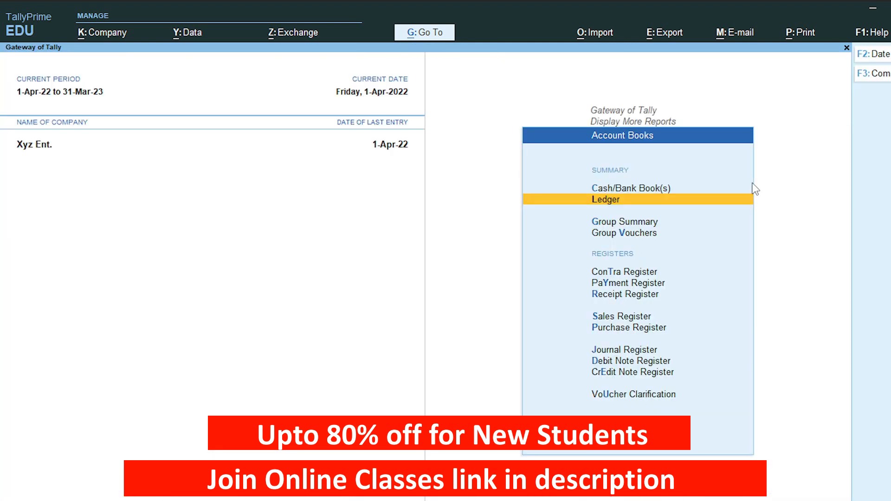
key(Down)
key(Down)
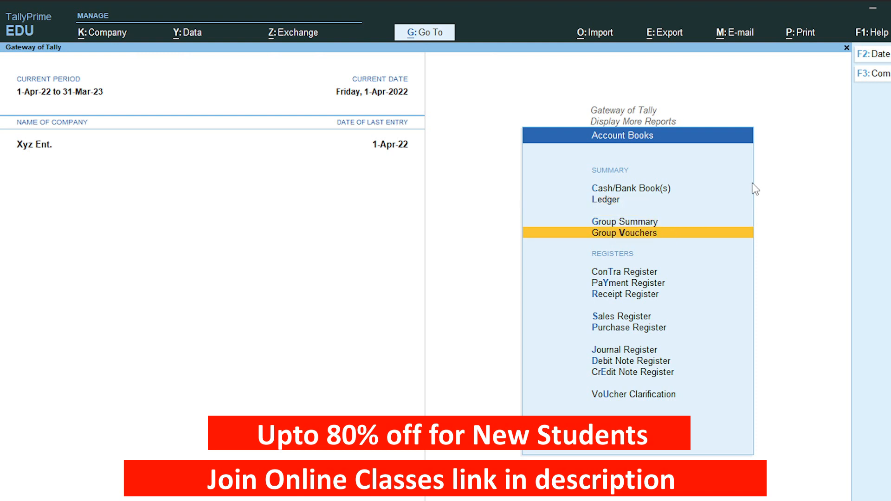
key(Escape)
View the GSTR-1 return among the GST reports and close it.
key(Down)
key(Down)
key(Down)
key(Down)
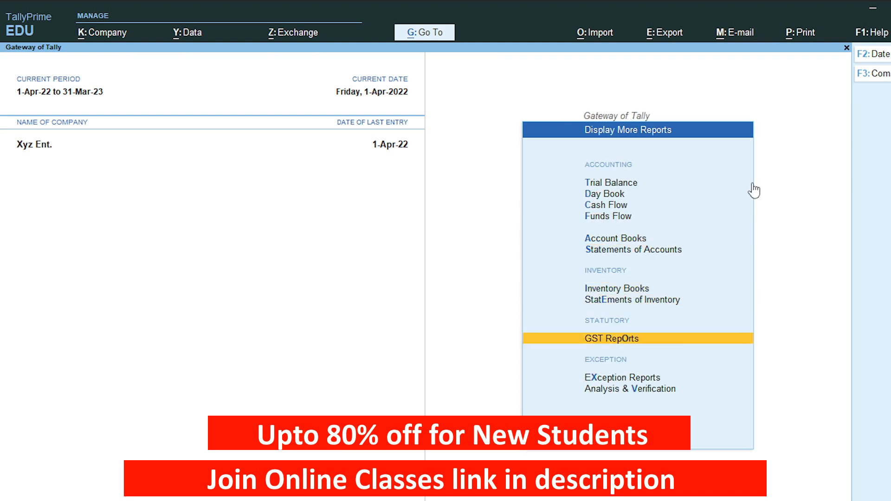
key(Return)
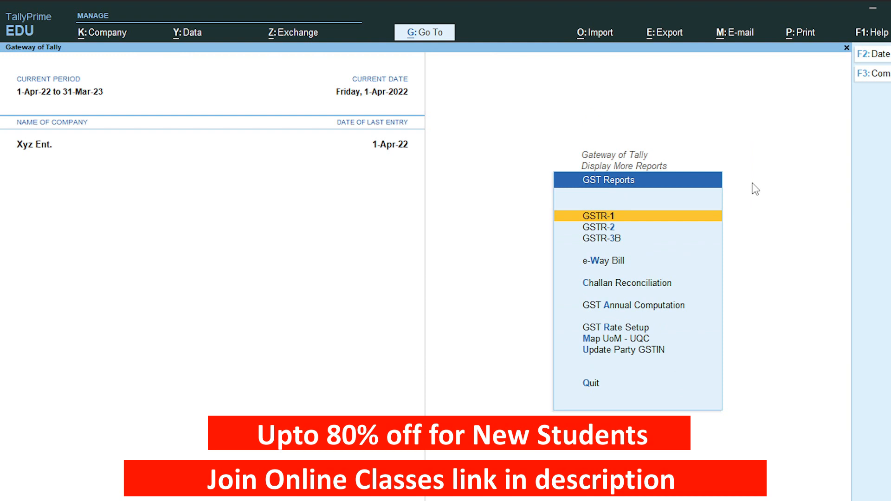
key(Return)
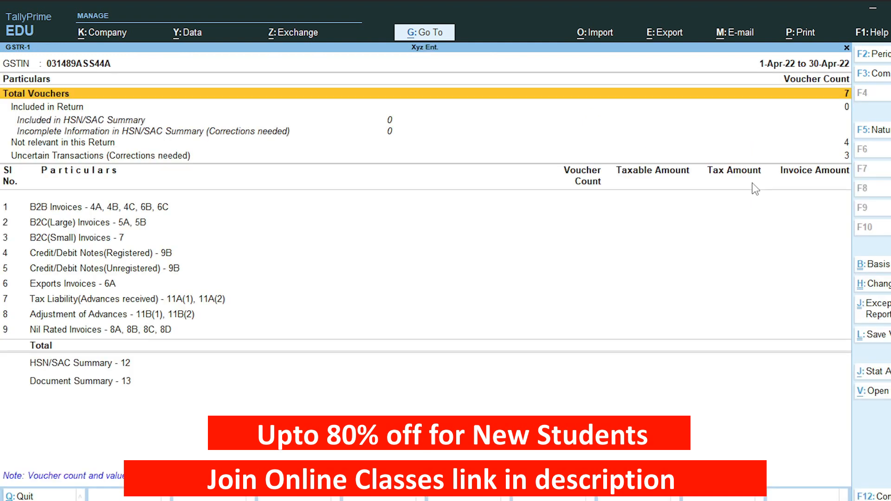
key(Escape)
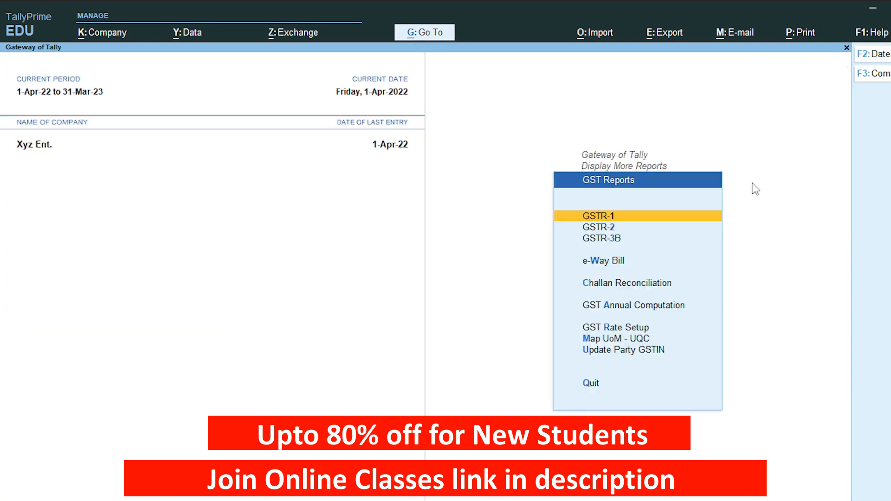
Examine the GSTR-3B return, going down through its voucher summary toward the outward supplies table.
key(Down)
key(Down)
key(Return)
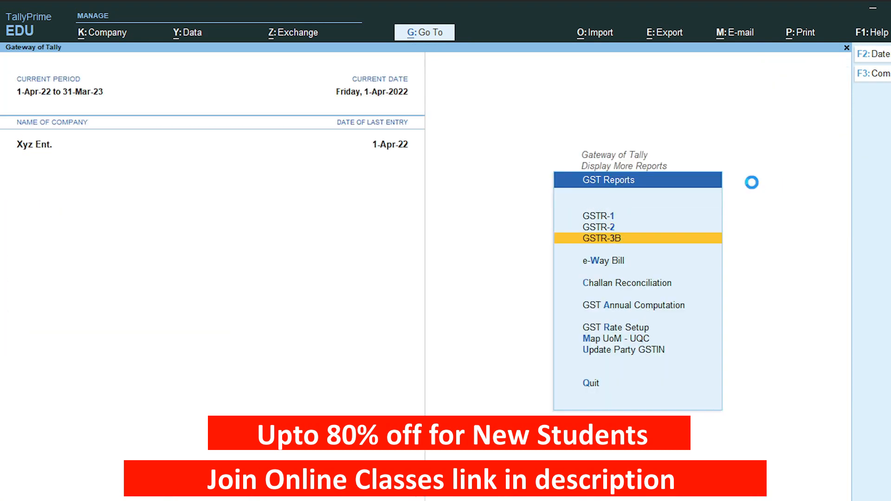
key(Down)
key(Down)
key(Down)
key(Down)
key(Down)
key(Down)
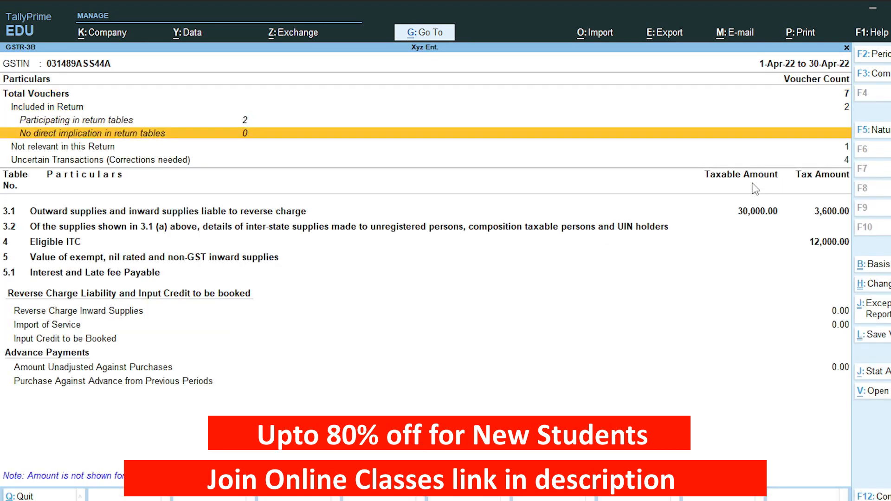